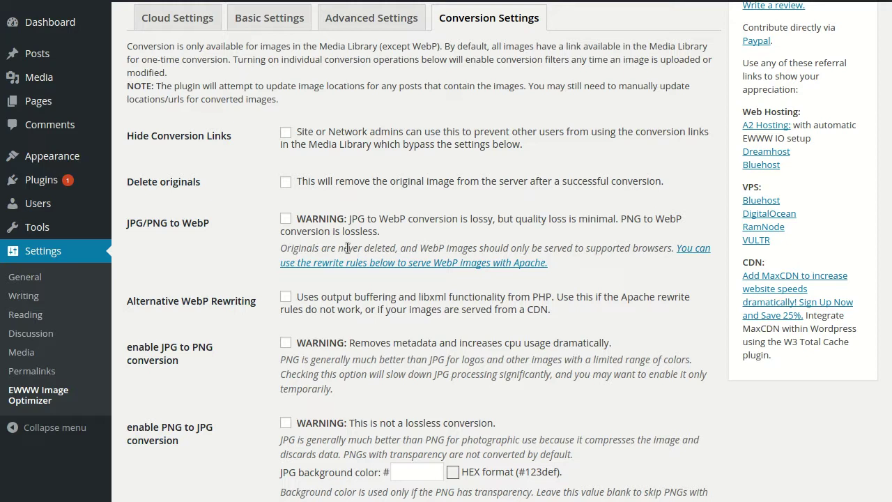
Step: Save the EWWW Image Optimizer Basic Settings and scroll down to the suggested WebP .htaccess rewrite rules
click(285, 218)
scroll(288, 251, down, 2)
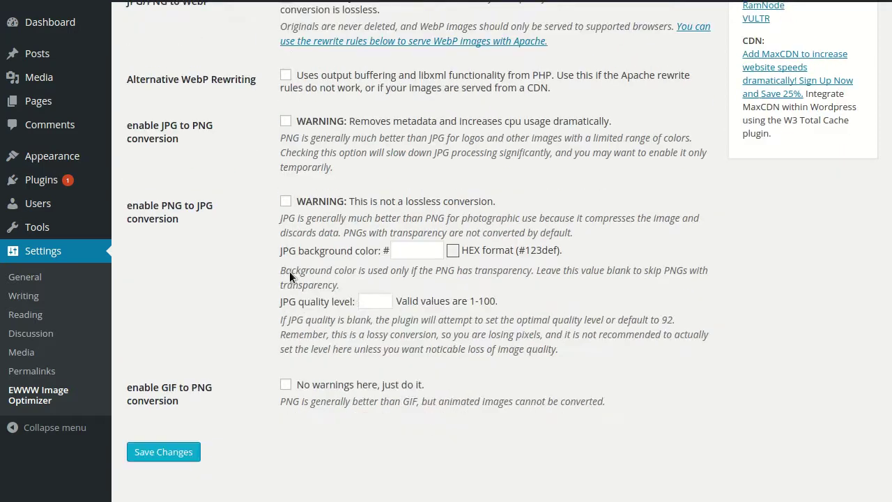
scroll(223, 376, down, 2)
click(180, 432)
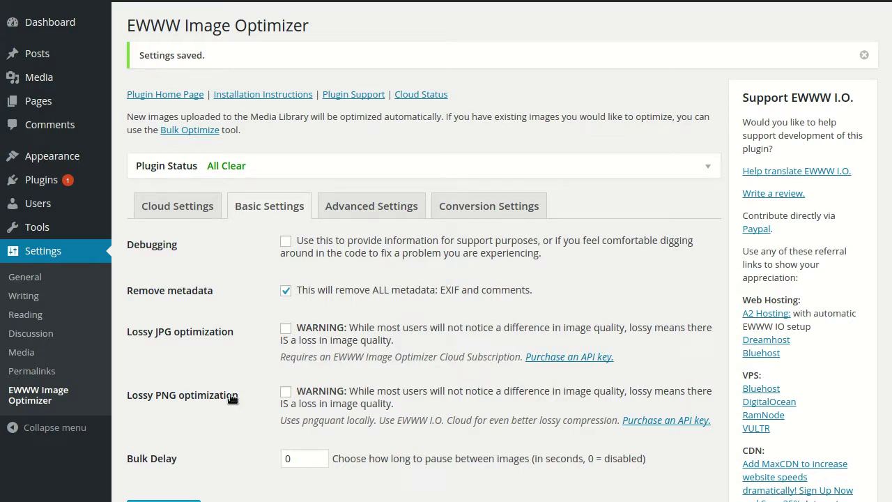
scroll(232, 397, down, 4)
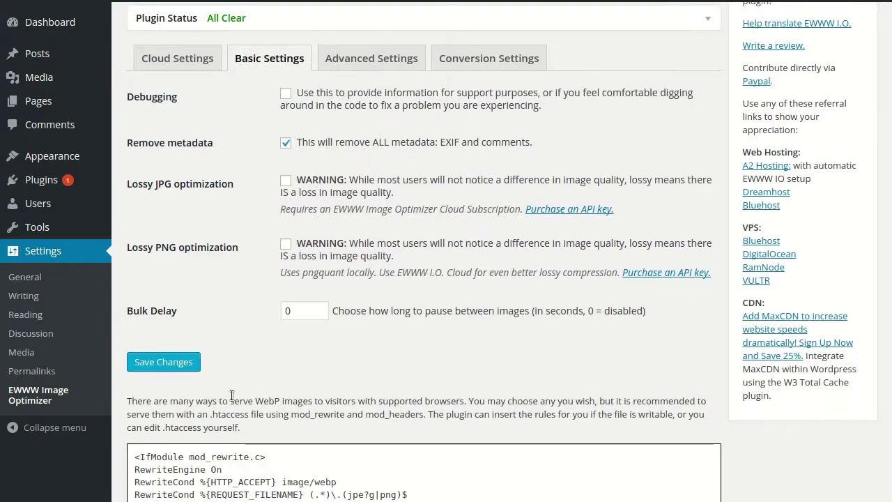
scroll(232, 395, down, 4)
scroll(232, 395, down, 2)
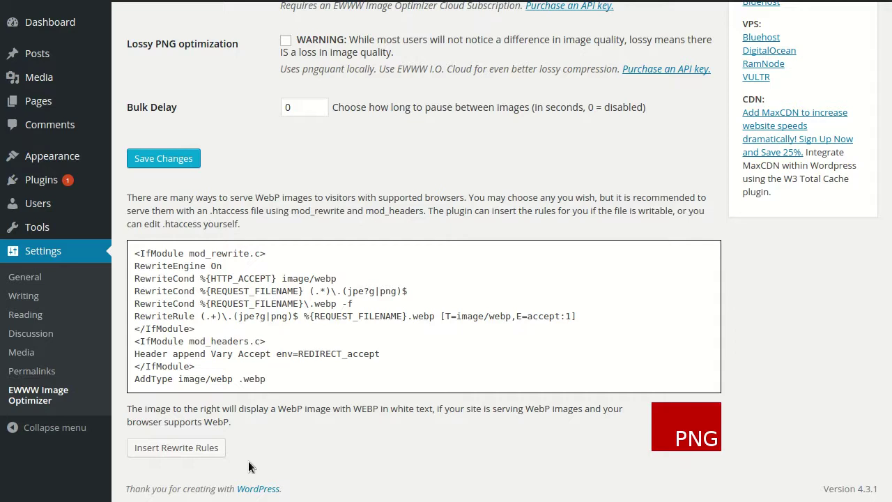
Step: Use Insert Rewrite Rules to write the WebP rules into .htaccess, getting an insertion-successful message
click(187, 448)
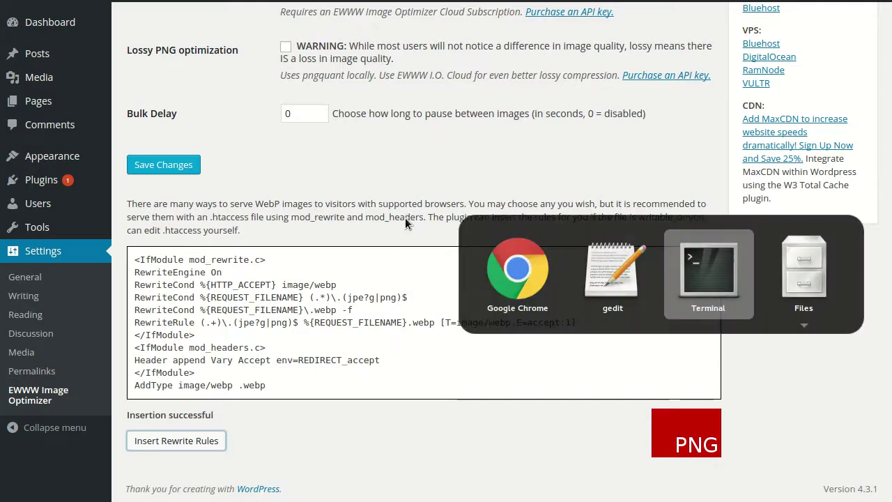
Step: Yank the EWWWIO WebP block from /var/www/html/.htaccess in vim, then quit without changes
key(Escape)
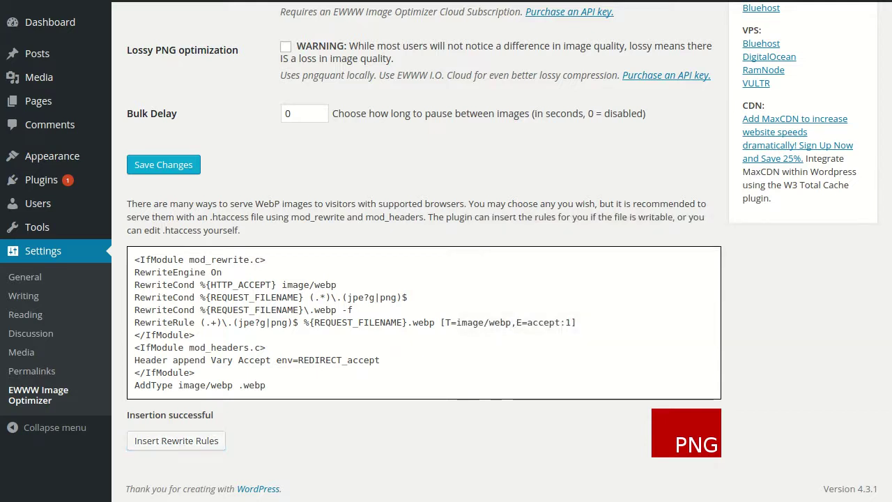
drag(891, 10, 450, 59)
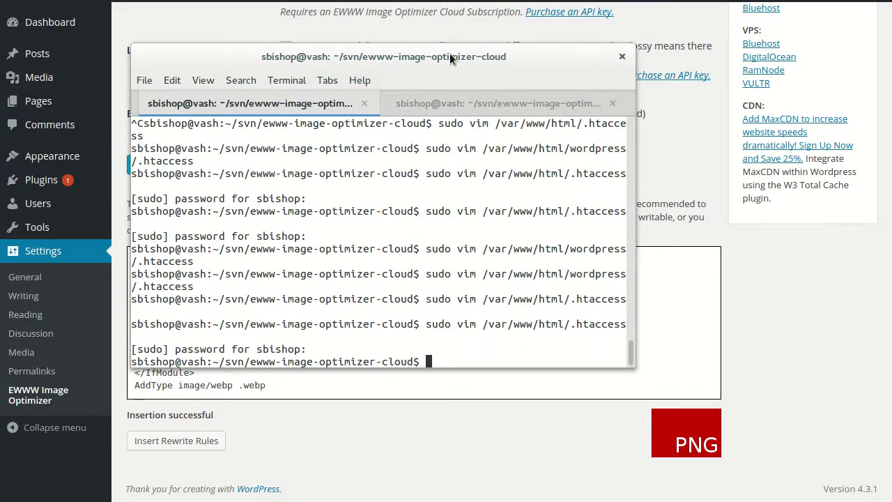
key(Up)
key(Return)
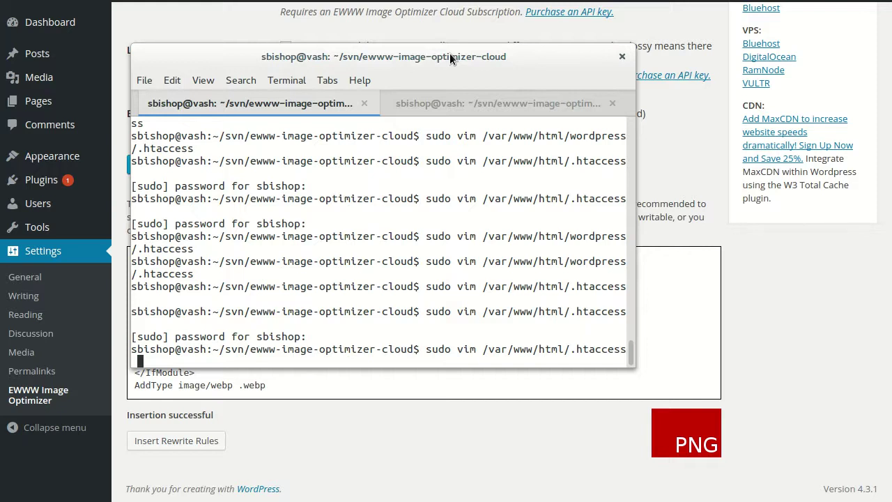
key(Down)
key(Down)
key(Down)
key(Down)
key(Down)
key(Down)
key(Down)
key(Down)
key(Down)
key(Down)
key(Down)
key(Down)
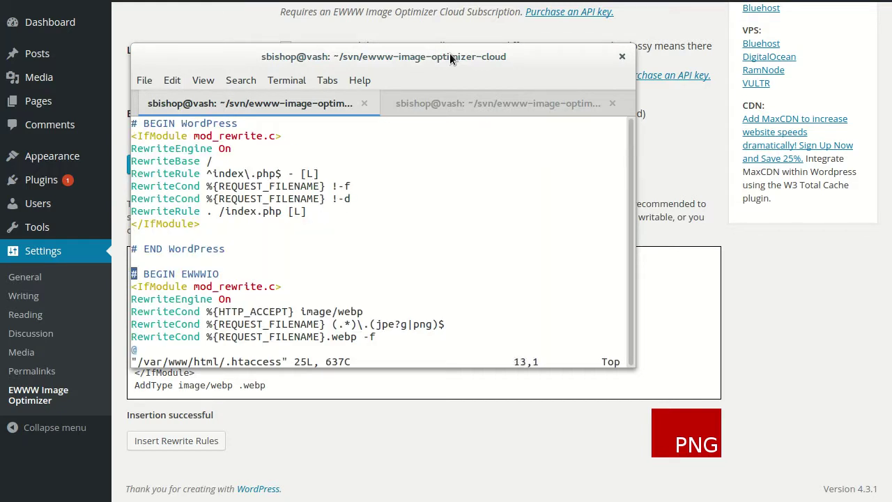
key(Down)
key(Down)
key(Down)
key(Down)
key(Down)
key(Down)
key(Down)
key(Down)
key(Down)
key(Down)
key(Down)
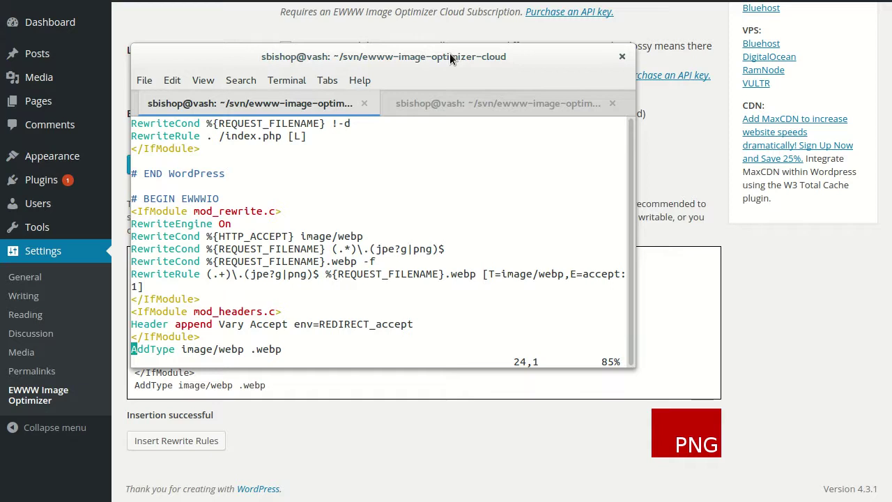
key(Down)
key(Up)
key(Up)
key(Up)
key(Up)
key(Up)
key(Up)
key(Up)
key(Up)
key(Up)
key(Up)
key(Up)
key(Up)
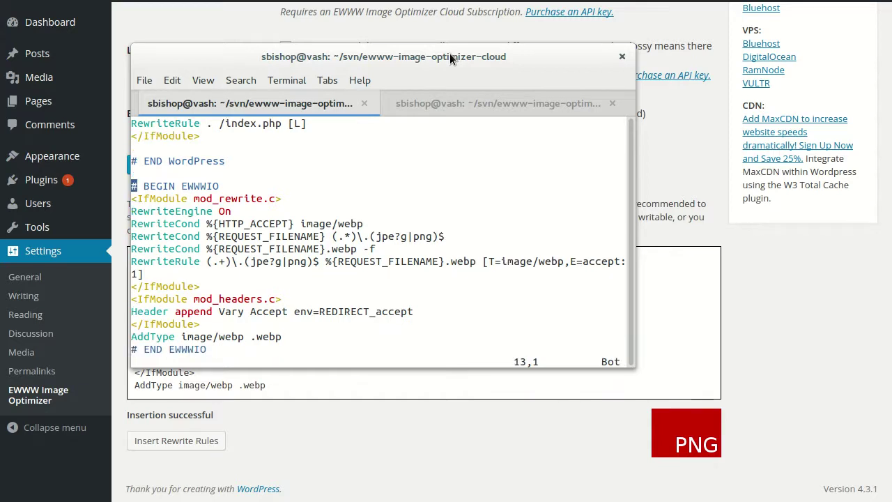
text(u:q)
key(Return)
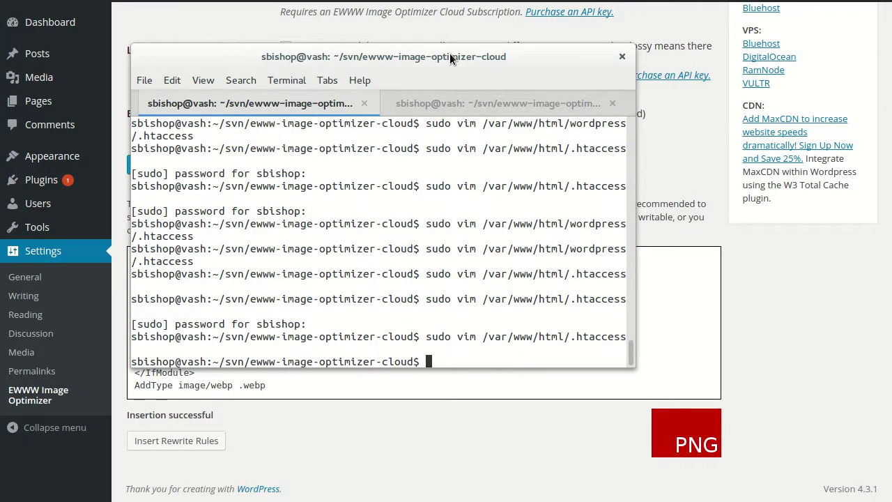
Step: Paste the EWWWIO block after the END WordPress line in wordpress/.htaccess and save with :wq
key(Up)
key(Up)
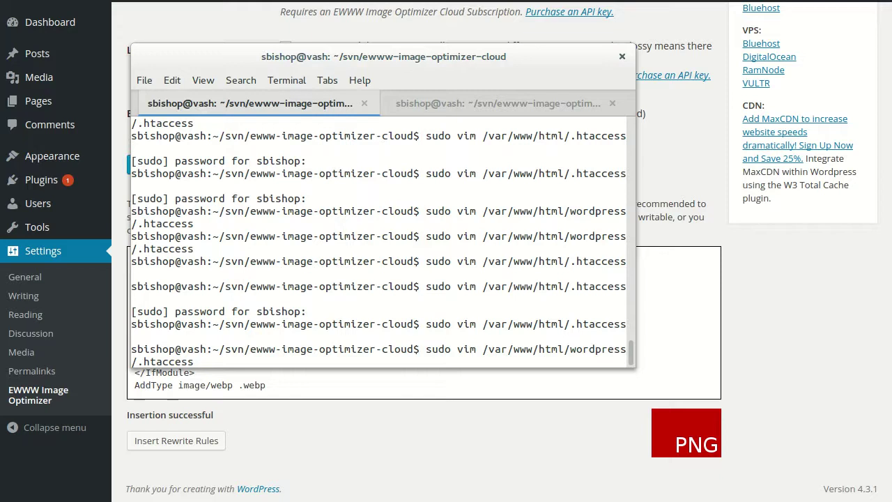
key(Return)
key(Down)
key(Down)
key(Down)
key(Down)
key(Down)
key(Down)
key(Down)
key(Down)
key(Down)
key(Down)
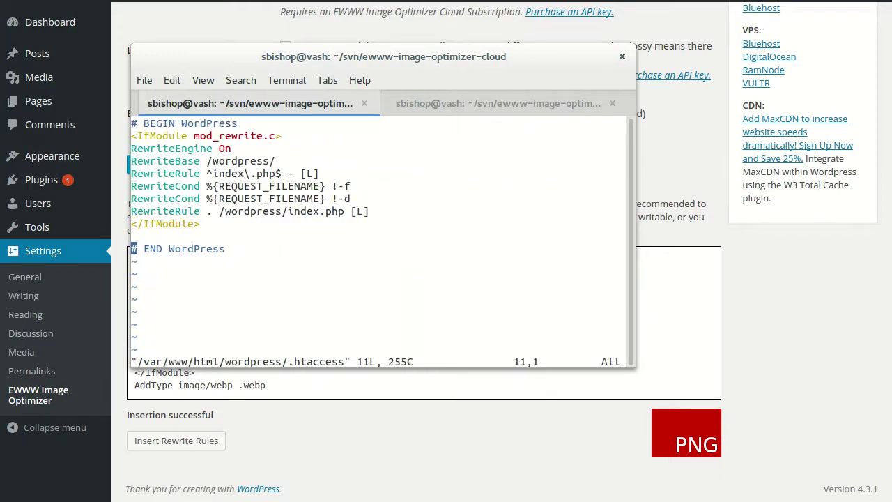
text(p)
text(:w)
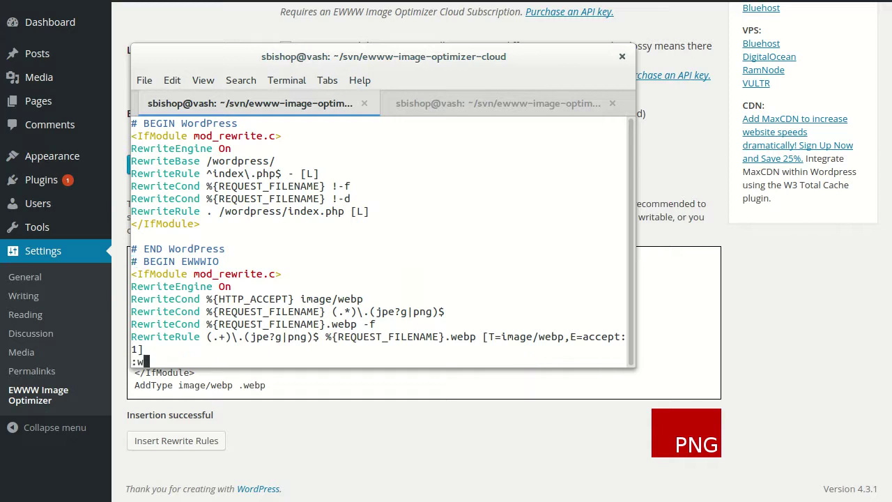
text(q)
key(Return)
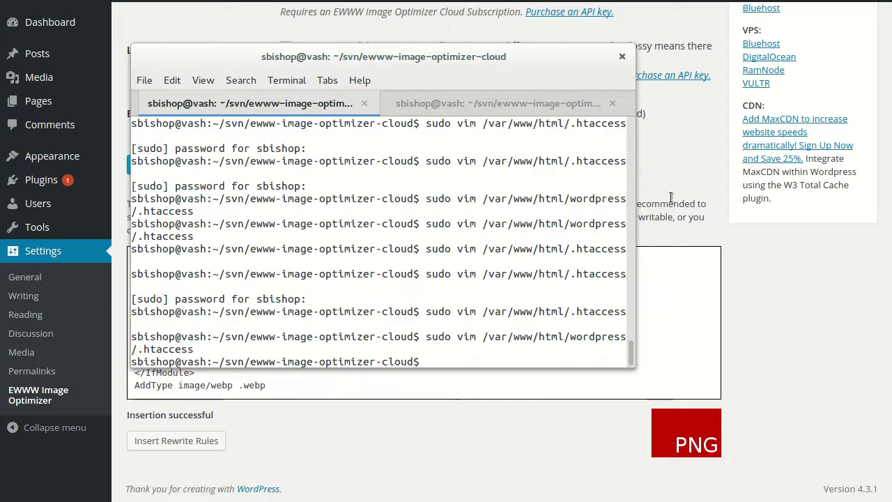
drag(567, 66, 891, 66)
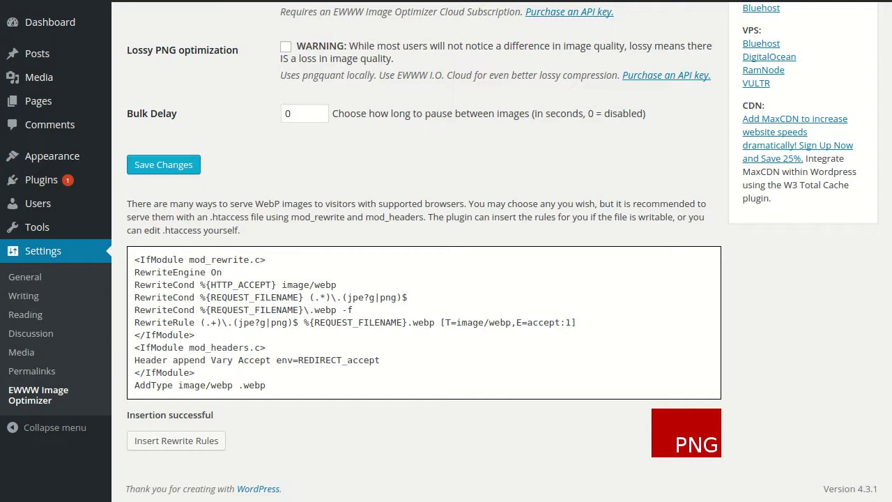
Step: Re-apply the rewrite rules so the plugin reports 'Rules verified successfully' and the test image reads WEBP
click(176, 440)
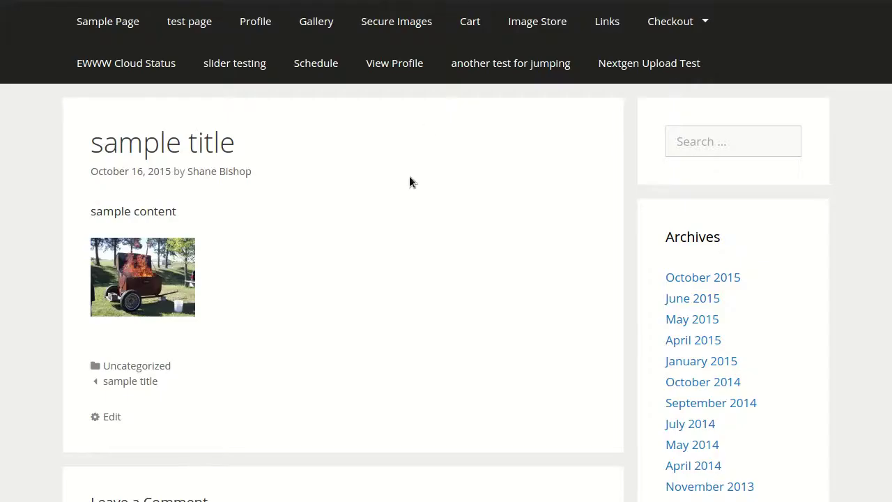
Step: Inspect the post's photo in DevTools and reload with the Network panel open, logging 26 requests
right_click(144, 278)
click(221, 440)
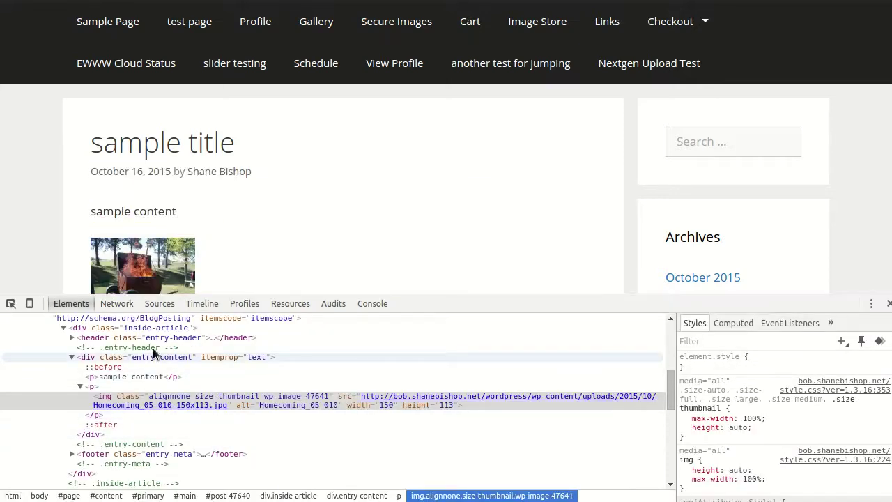
mouse_move(422, 395)
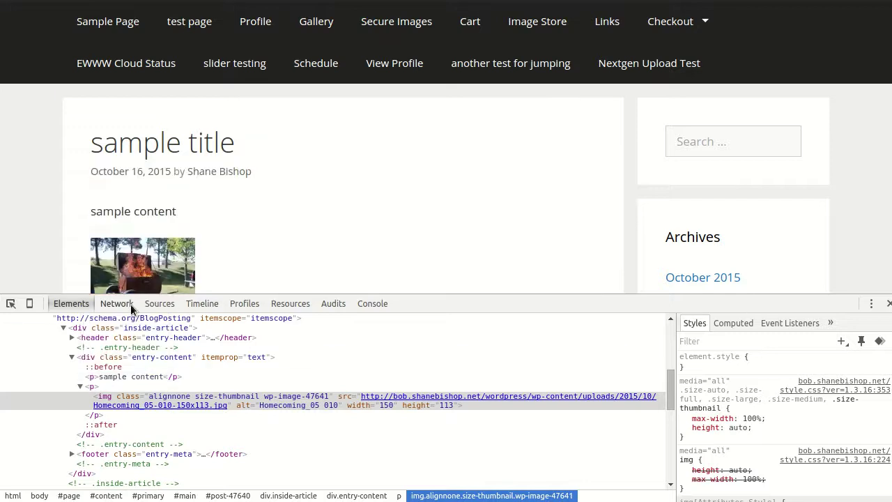
click(130, 304)
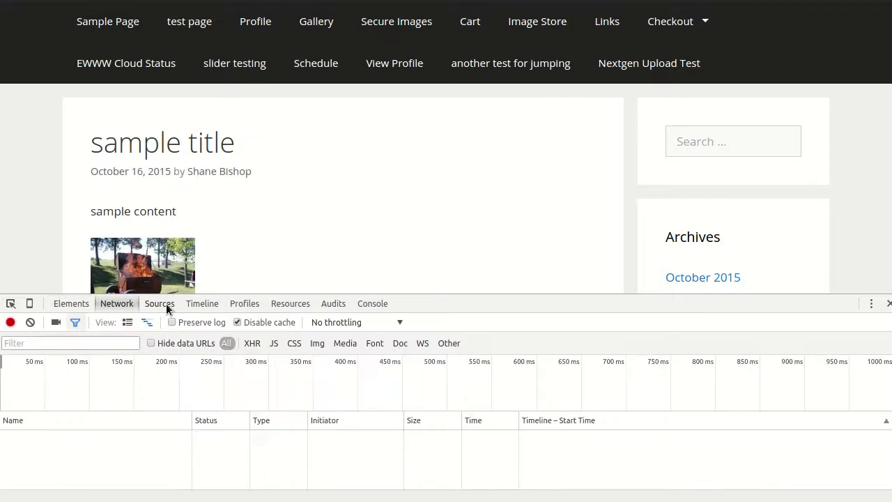
click(167, 305)
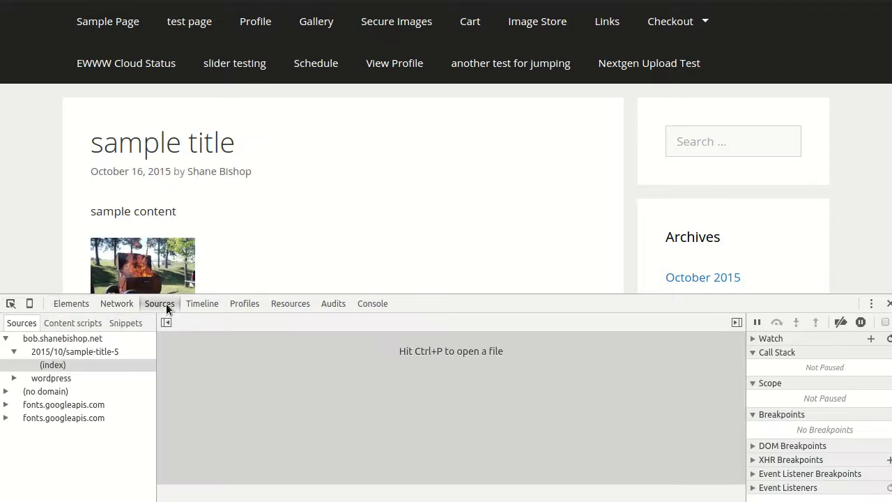
click(116, 303)
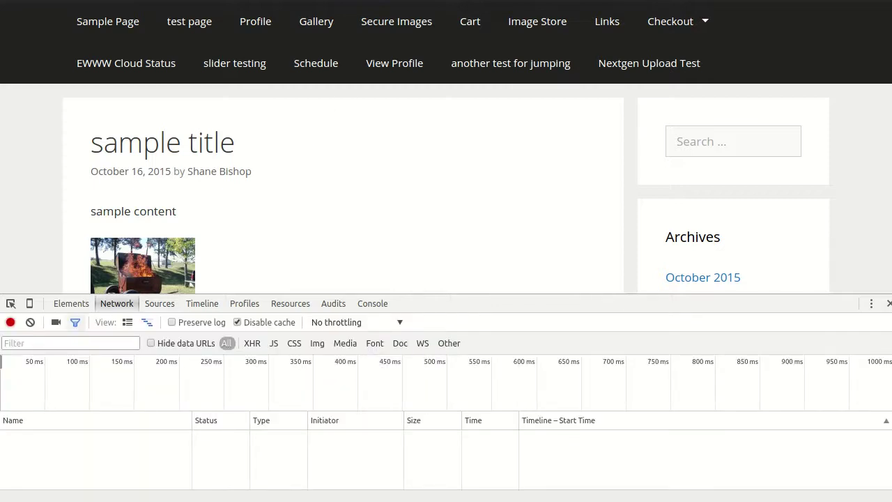
key(F5)
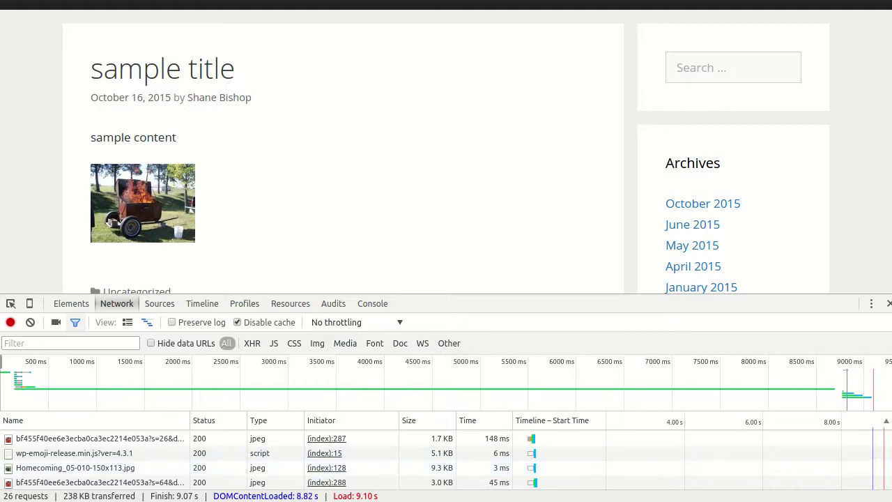
Step: Reload the post to re-log its network requests, then go back to the EWWW Basic Settings page
key(F5)
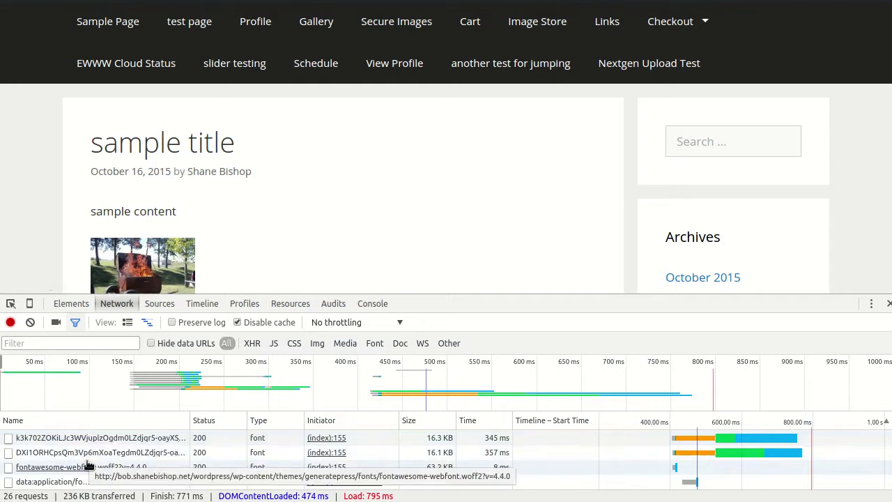
scroll(88, 466, up, 5)
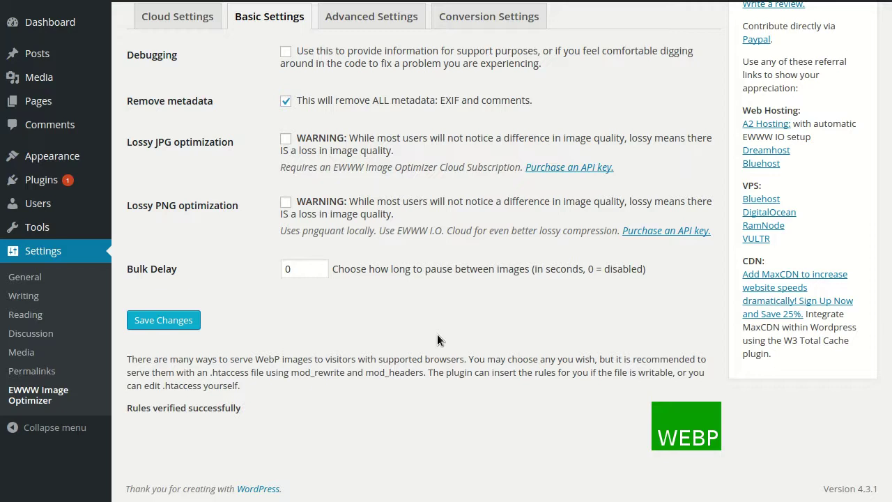
key(alt+Tab)
key(Escape)
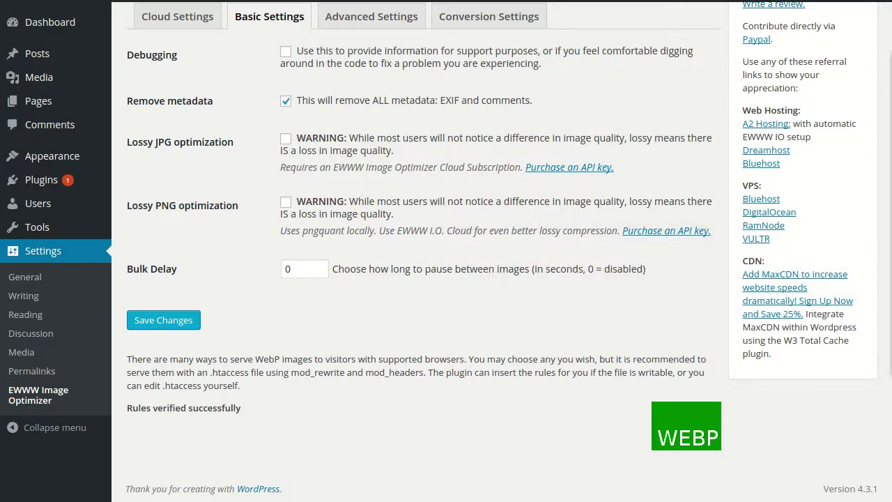
Step: Open wordpress/.htaccess in vim and cut the EWWWIO block through the end of file with dG
key(alt+Tab)
drag(571, 25, 287, 59)
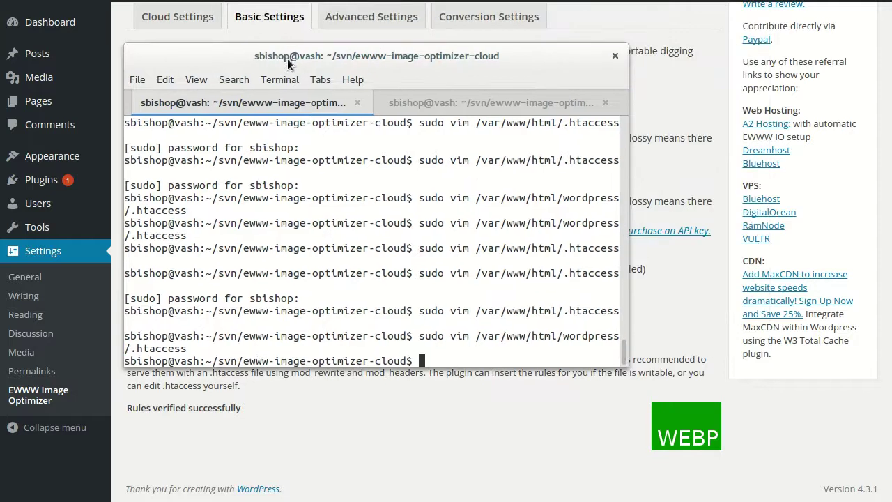
key(Up)
key(Return)
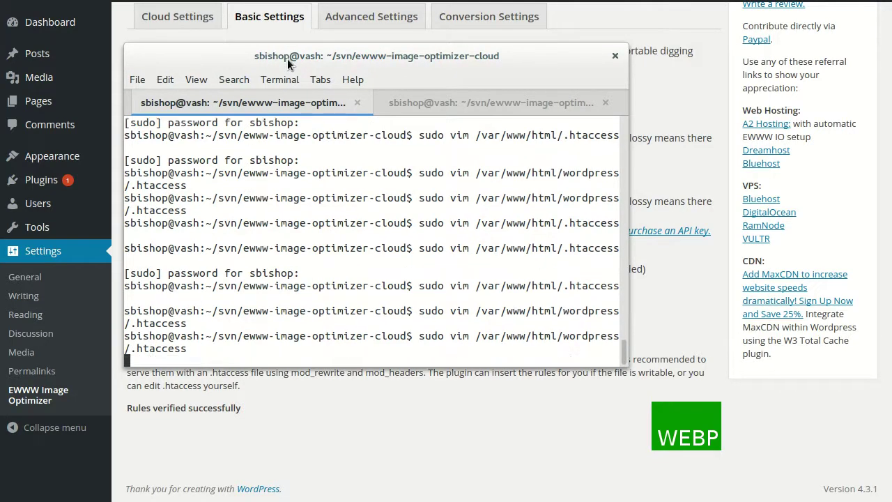
key(Down)
key(Down)
key(Down)
key(Down)
key(Down)
key(Down)
key(Down)
key(Down)
key(Down)
key(Down)
key(Down)
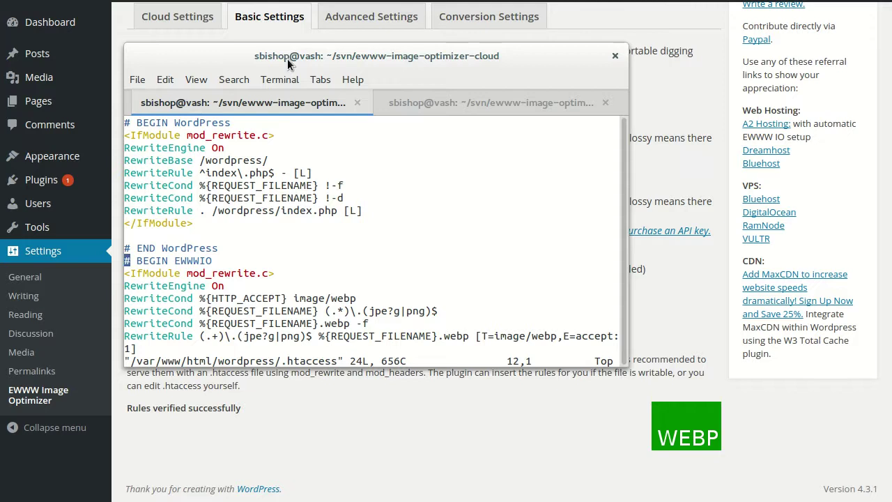
key(d)
key(shift+g)
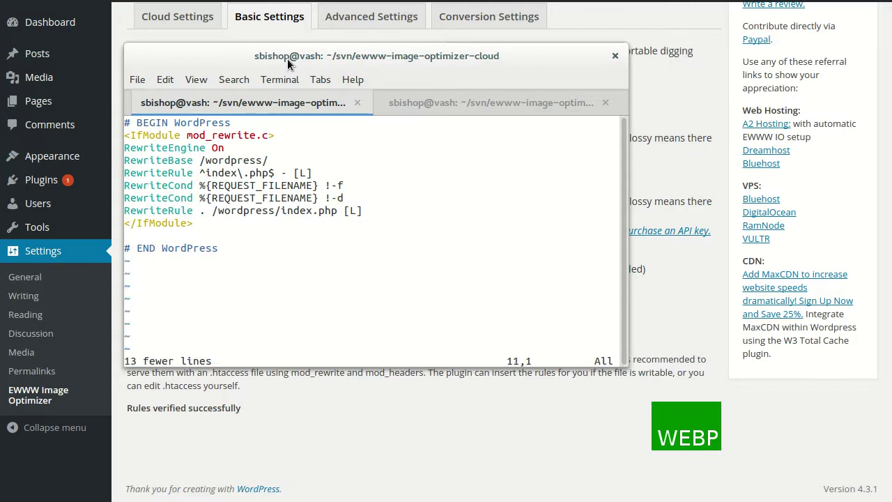
Step: Paste the EWWWIO block at the top of the file, above # BEGIN WordPress
key(Up)
key(Up)
key(Up)
key(Up)
key(Up)
key(Up)
key(Up)
key(Up)
key(Up)
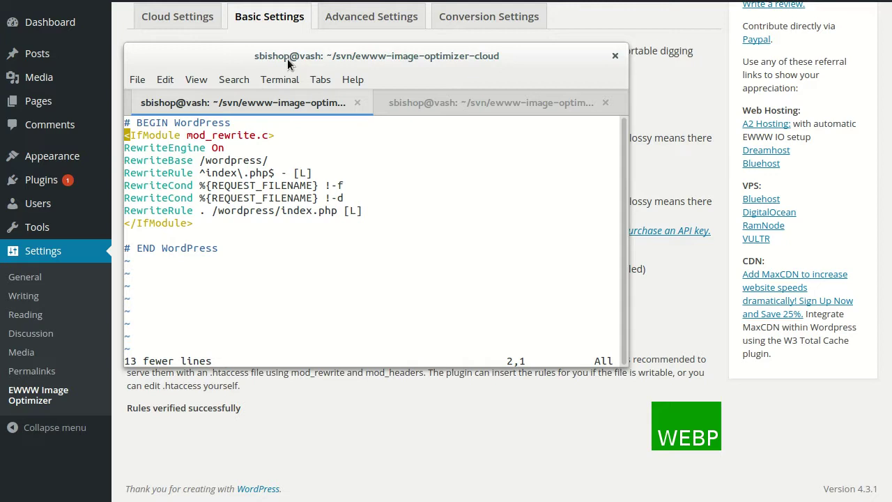
key(Up)
key(i)
key(Return)
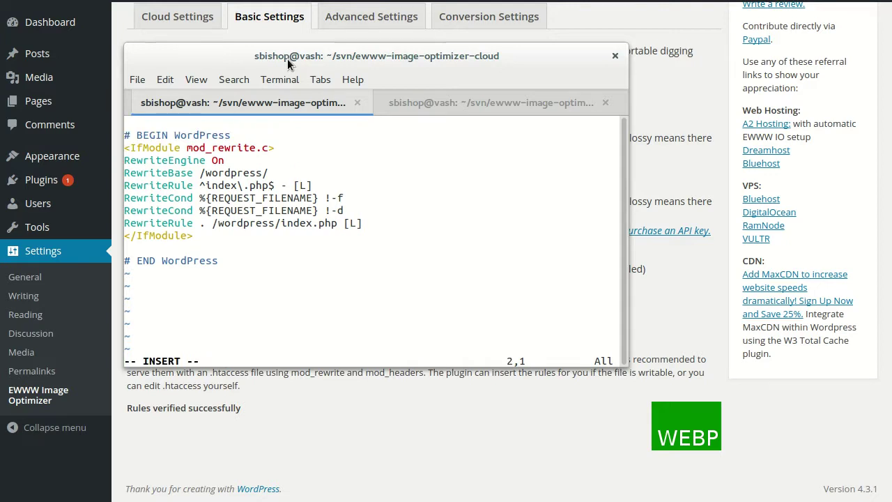
key(Up)
key(Escape)
key(quotedbl)
key(plus)
key(shift+p)
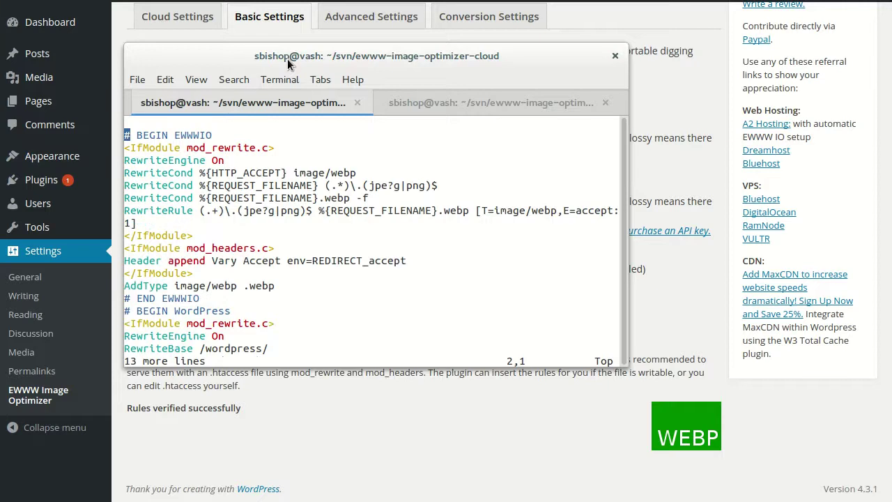
Step: Check the reordered rules, undo the accidental deletion, and save the file with :wq
key(Down)
key(Down)
key(Down)
key(Down)
key(Down)
key(Down)
key(Down)
key(Down)
key(Down)
key(Down)
key(Down)
key(Down)
key(Down)
key(Down)
key(Down)
key(Down)
key(Down)
key(Down)
key(Down)
key(Down)
key(Down)
key(Down)
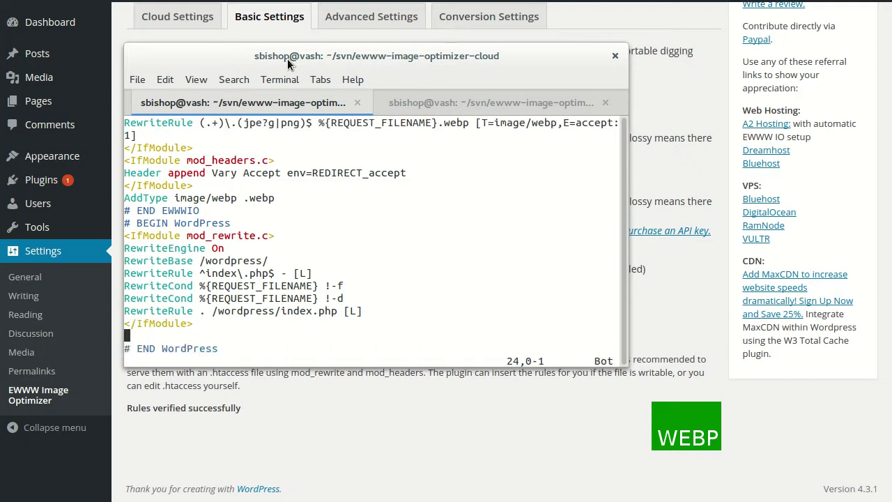
key(Up)
key(Up)
key(Up)
key(Up)
key(Up)
key(Up)
key(Up)
key(Up)
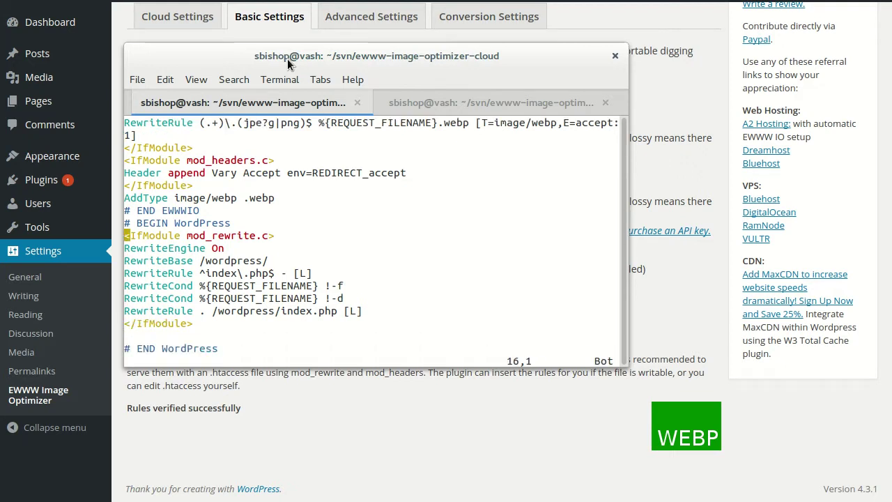
key(d)
key(g)
key(g)
key(d)
key(d)
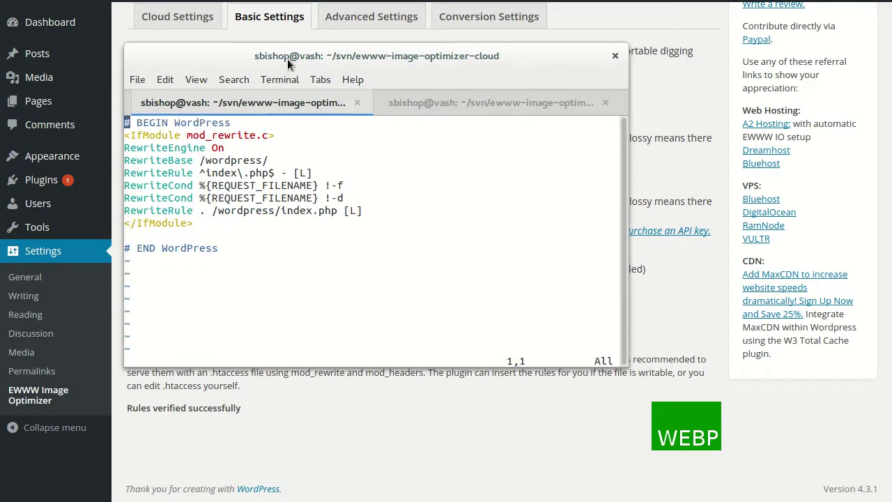
text(u:wq)
key(Return)
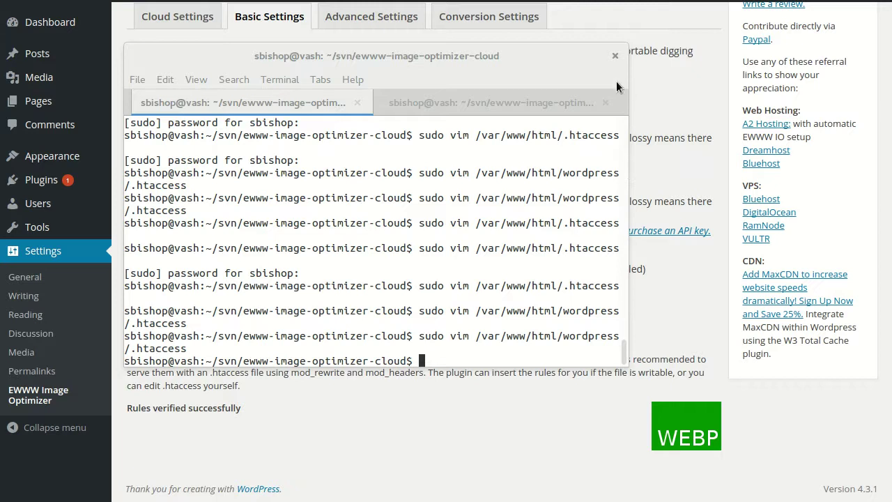
drag(556, 59, 891, 33)
Step: Tick Alternative WebP Rewriting on the EWWW Conversion Settings tab and save the changes
key(alt+Tab)
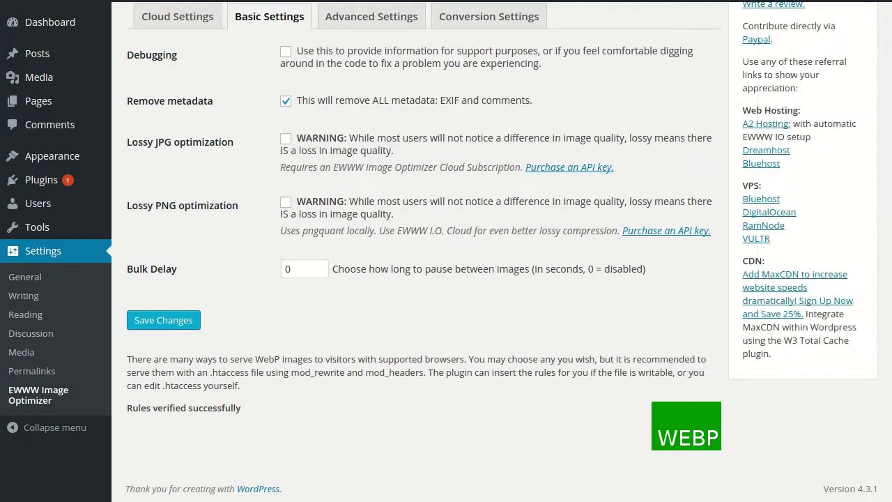
click(489, 16)
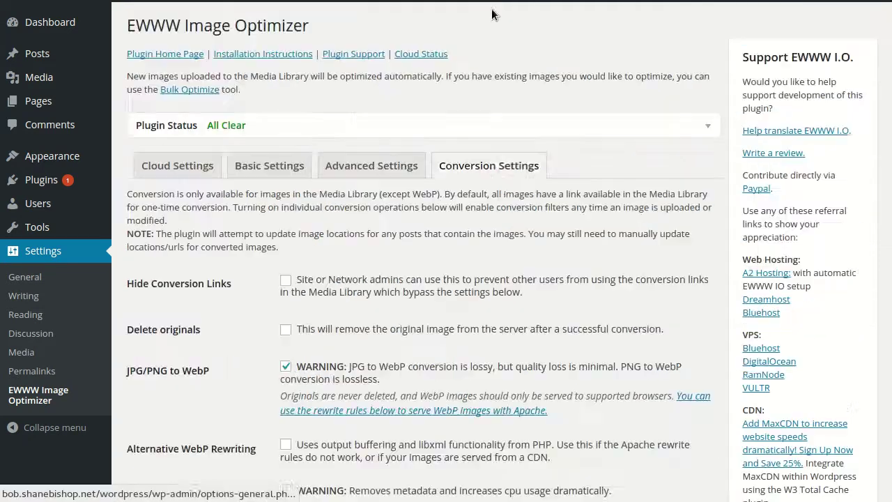
scroll(227, 338, down, 1)
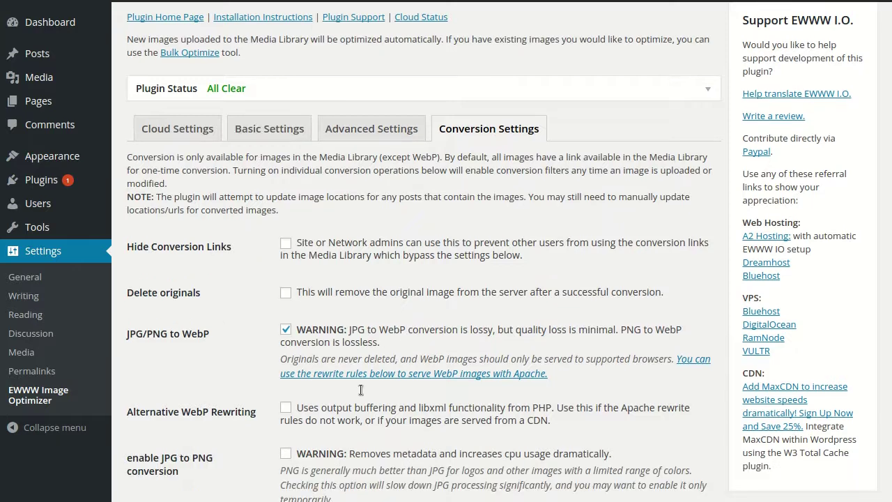
scroll(293, 377, down, 1)
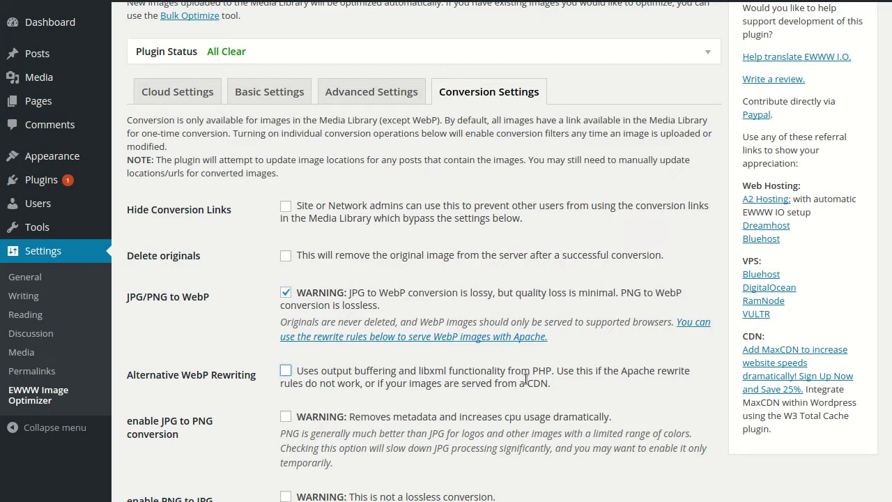
key(space)
scroll(301, 329, down, 5)
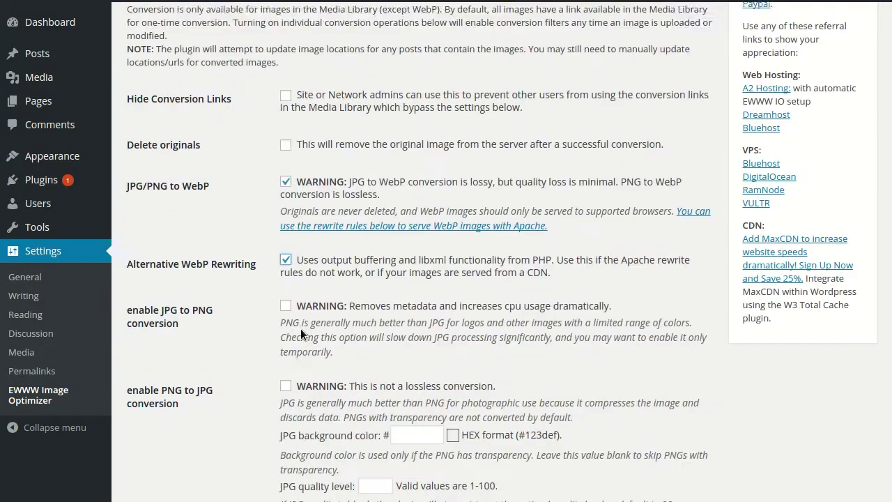
scroll(162, 377, down, 1)
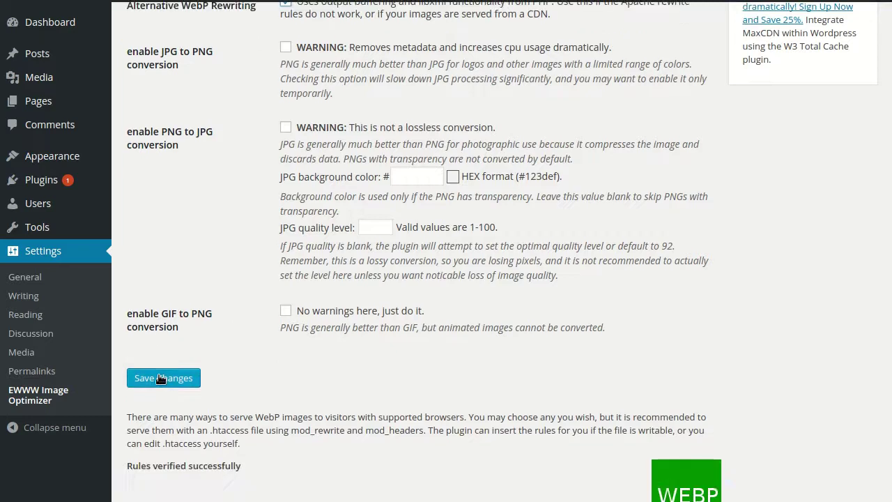
click(161, 377)
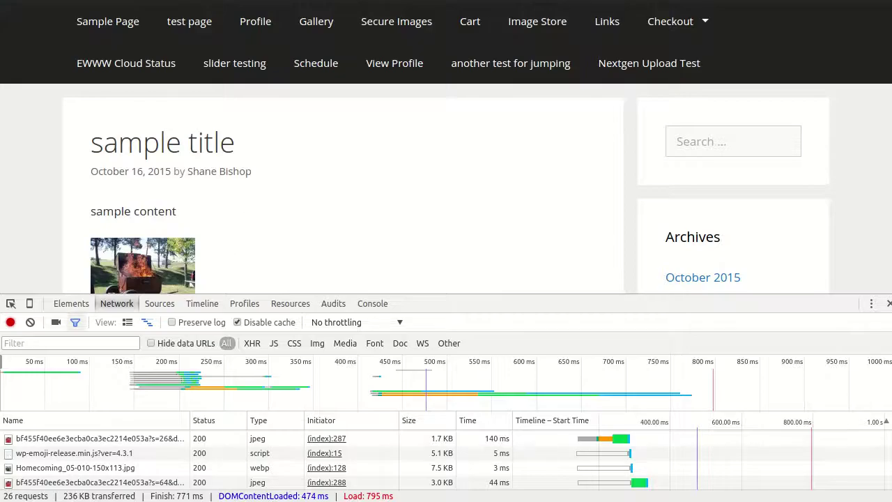
Step: Reload the post and inspect the grill image's noscript markup, confirming it serves the .jpg.webp file
key(F5)
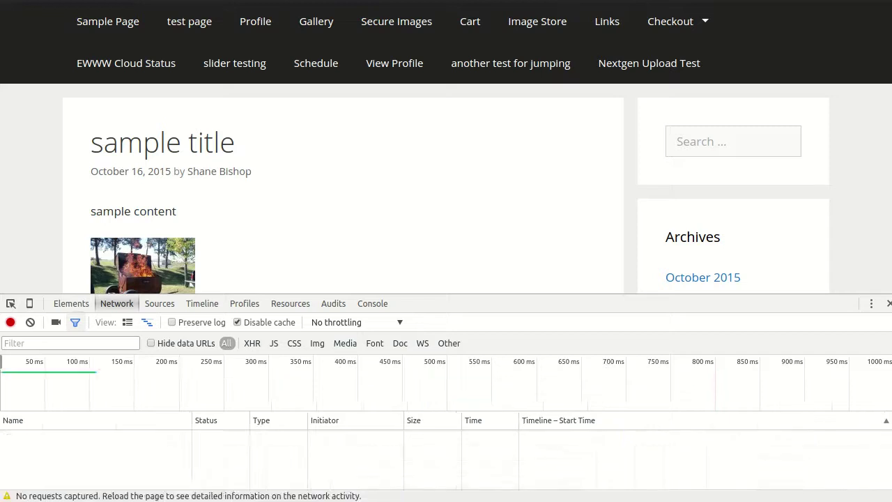
click(63, 303)
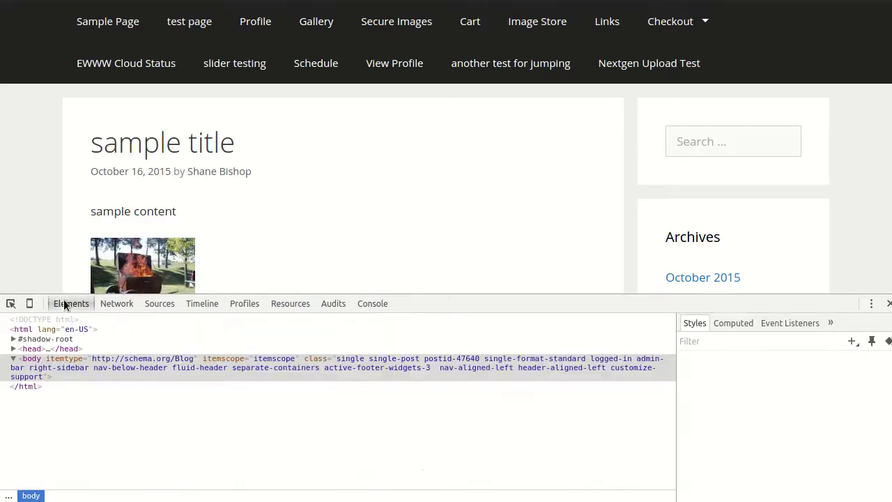
right_click(188, 248)
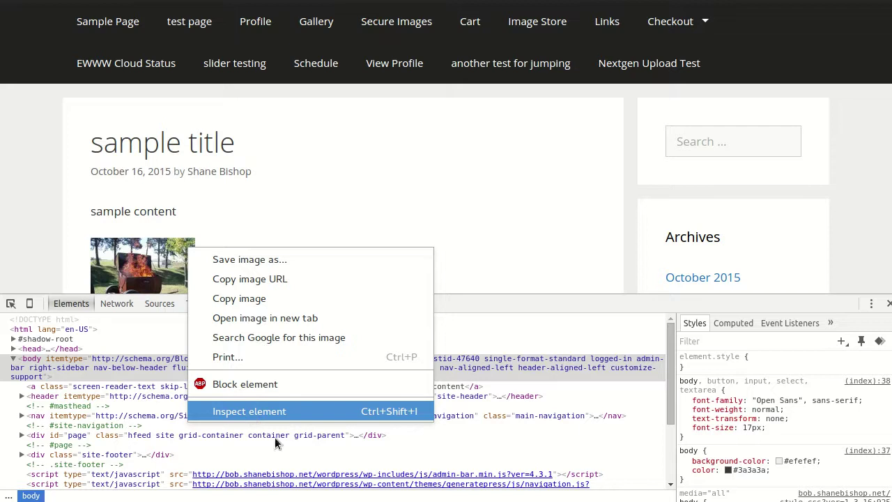
click(277, 411)
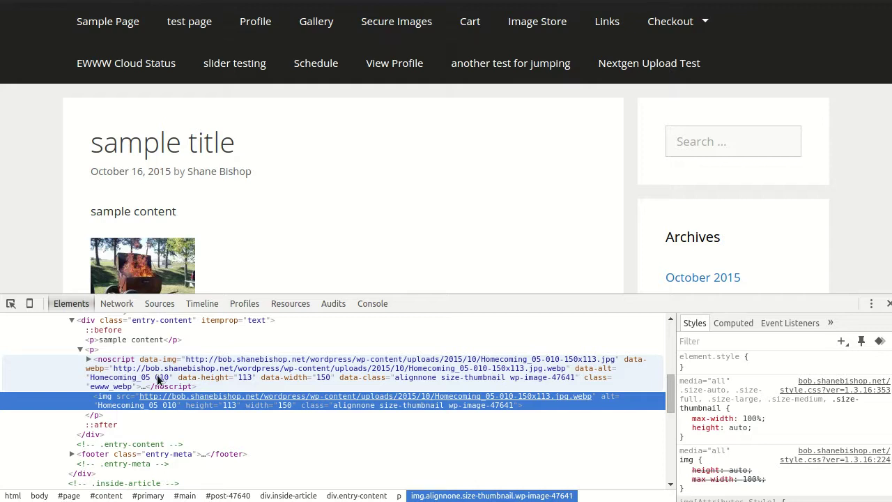
mouse_move(125, 404)
click(88, 360)
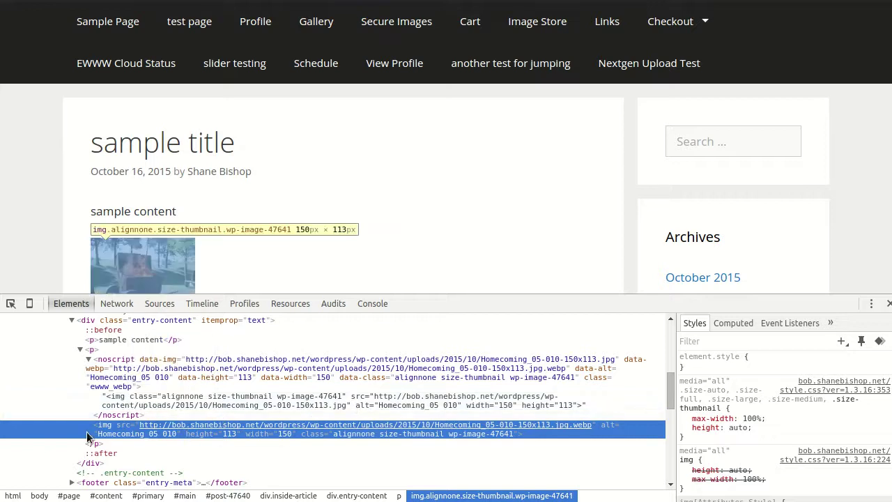
mouse_move(579, 427)
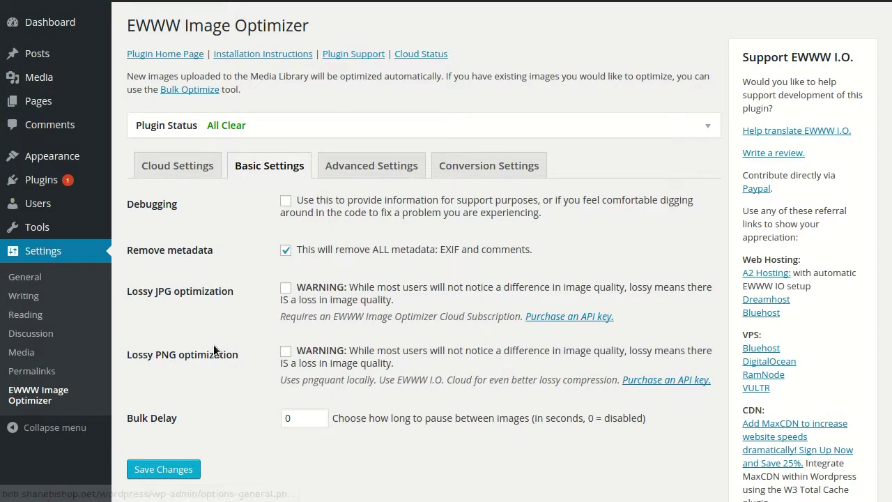
scroll(343, 394, down, 1)
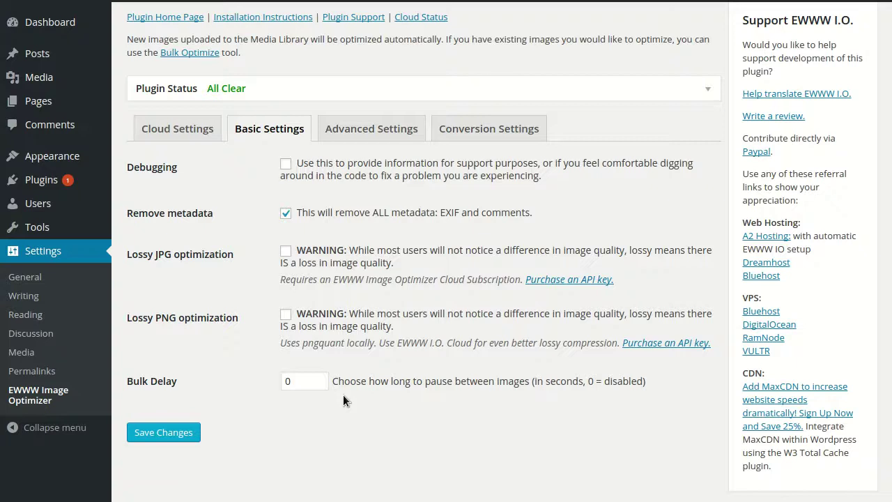